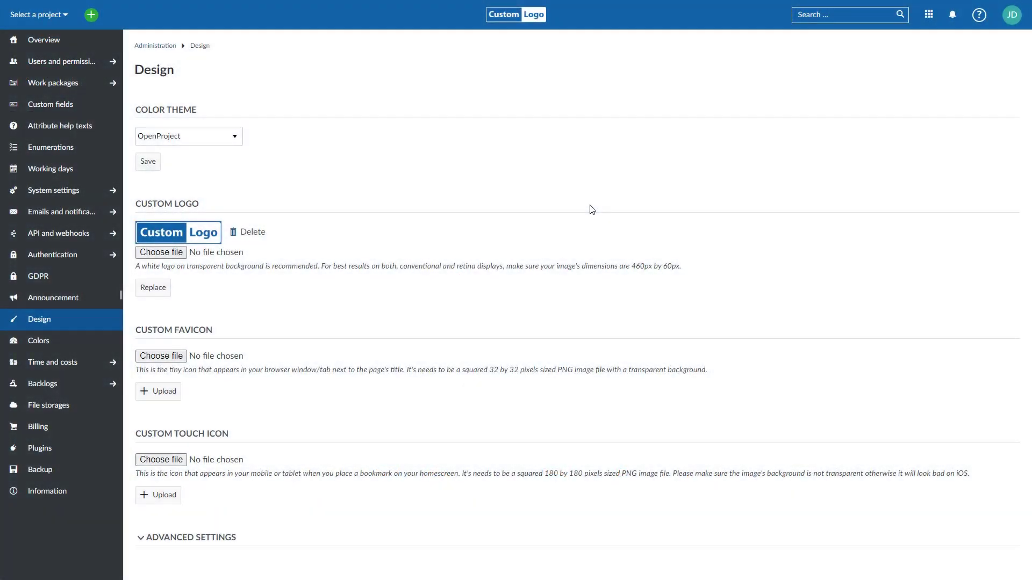
Switch the color theme to OpenProject Dark, save it, and return to the home page
click(207, 136)
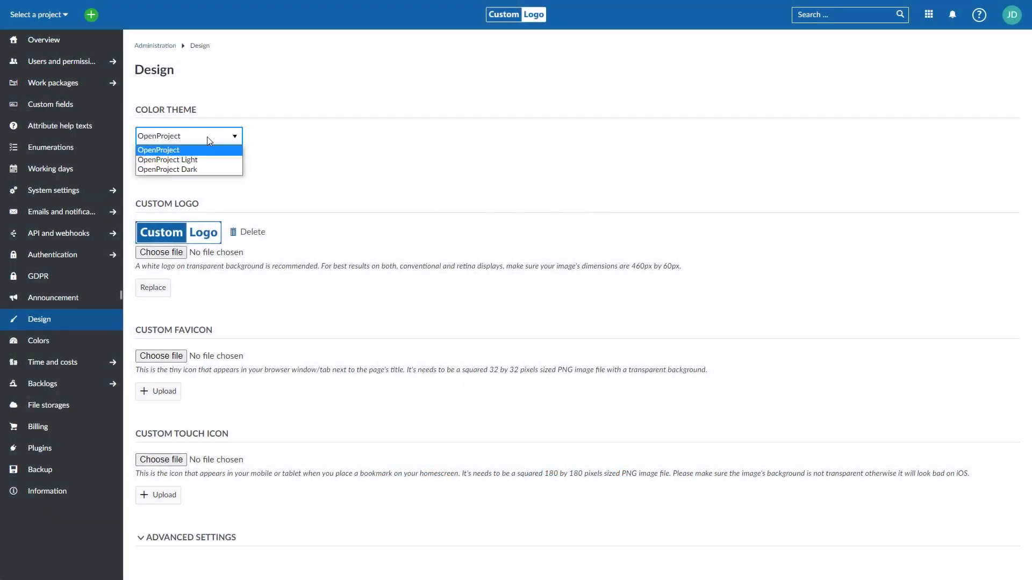
click(185, 170)
click(151, 162)
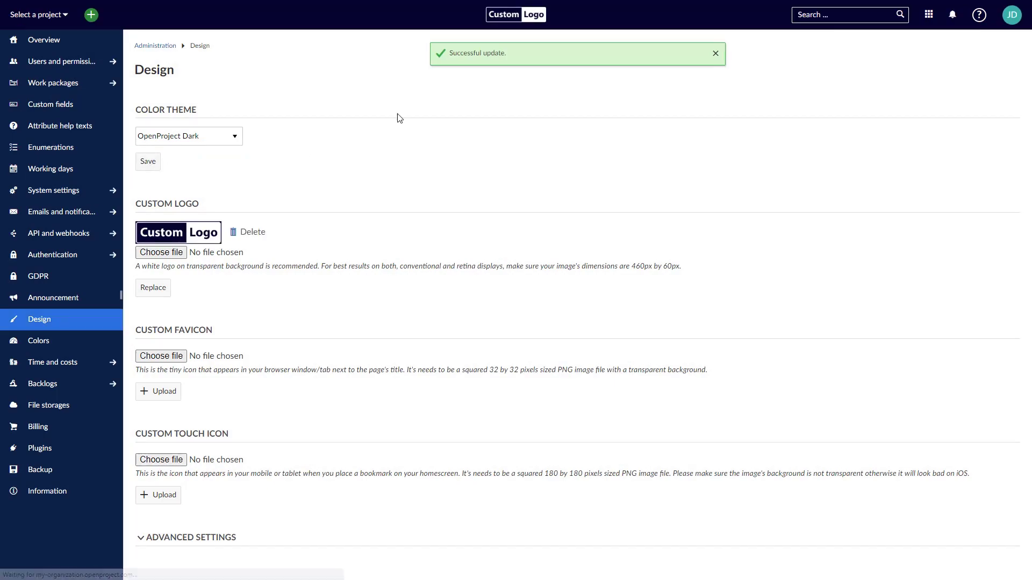
click(515, 21)
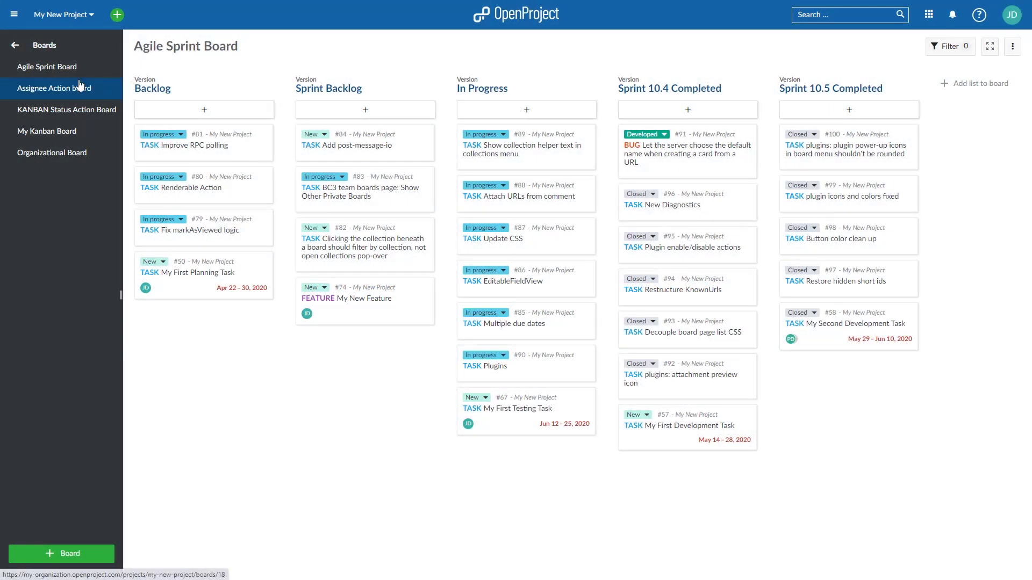
On the KANBAN Status Action Board, drag card #72 My Second Testing Task from New to In progress
click(81, 87)
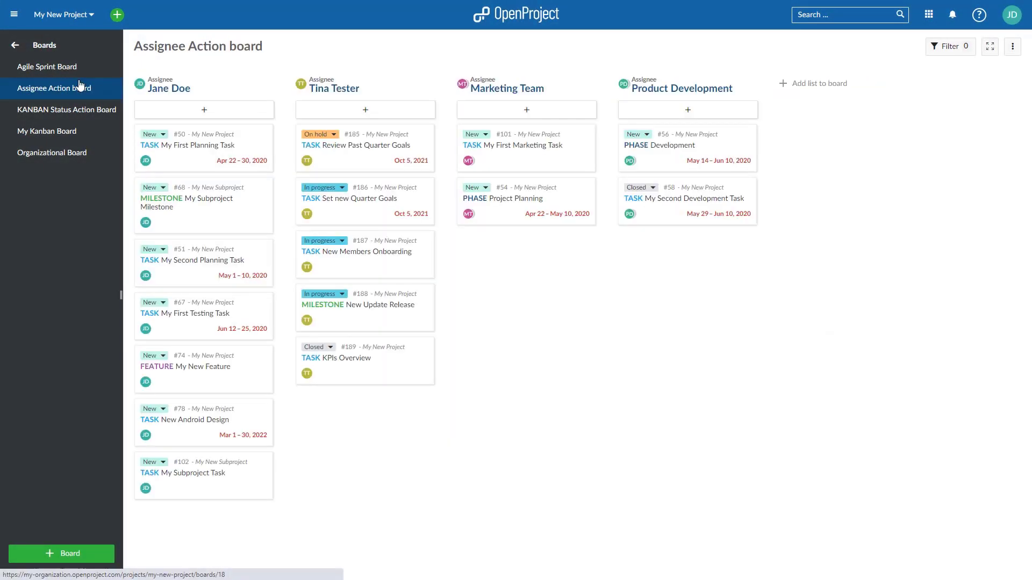
click(80, 111)
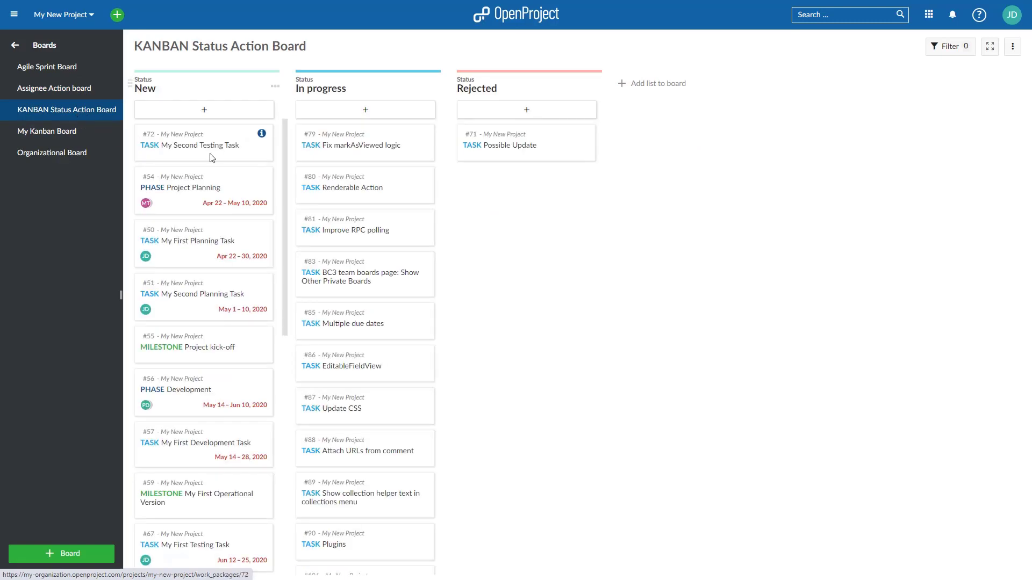
drag(217, 159, 377, 186)
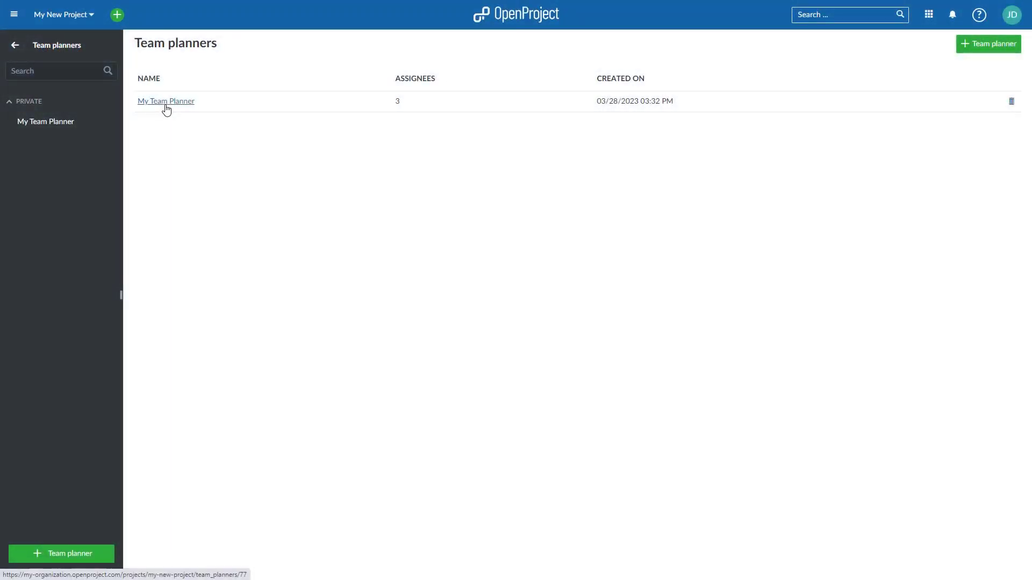
Show My Team Planner in 2-week view and extend Tina Tester's Fix markAsViewed logic to 05 Wed
click(166, 105)
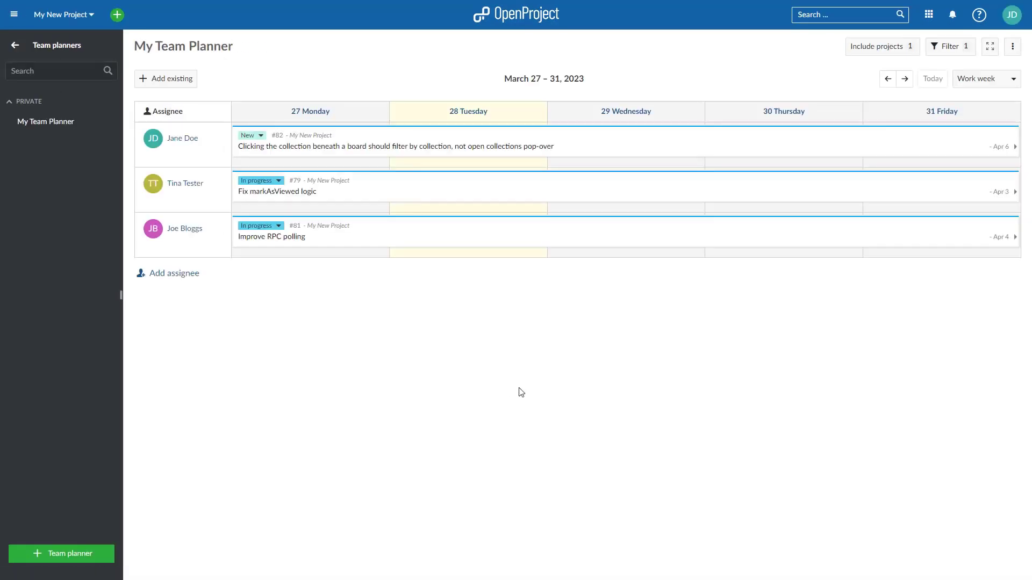
click(986, 79)
click(979, 128)
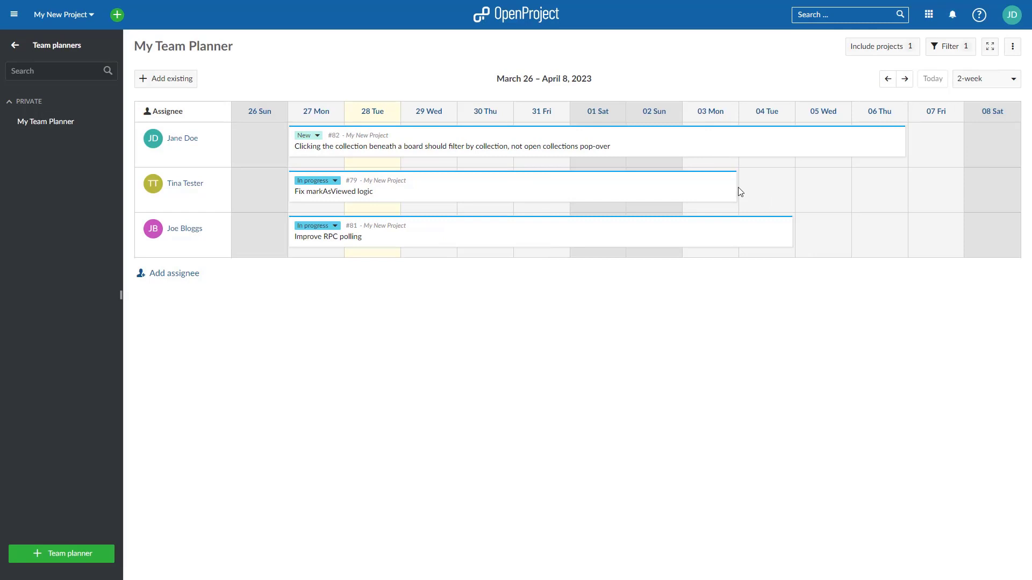
drag(738, 190, 811, 189)
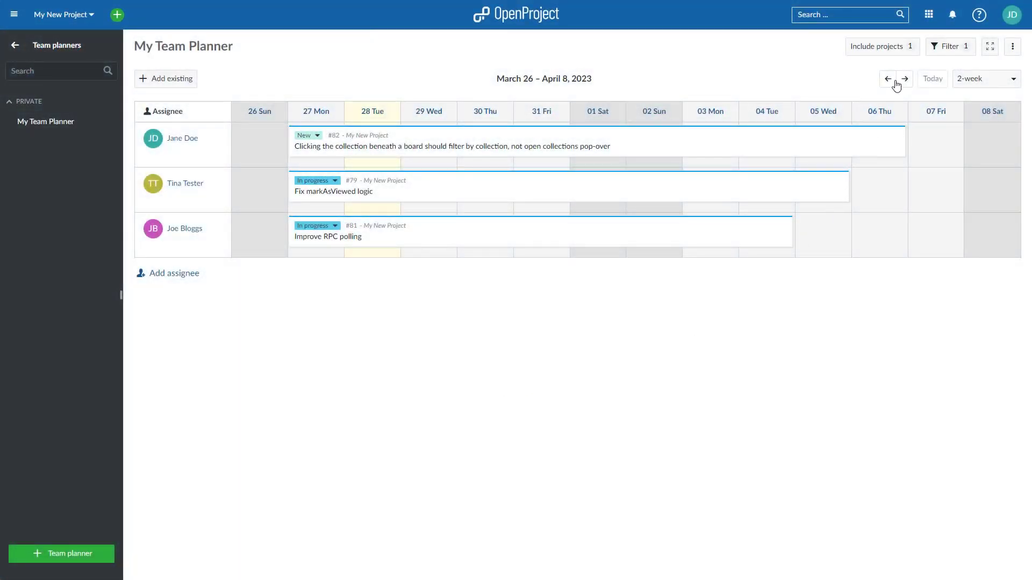
click(952, 23)
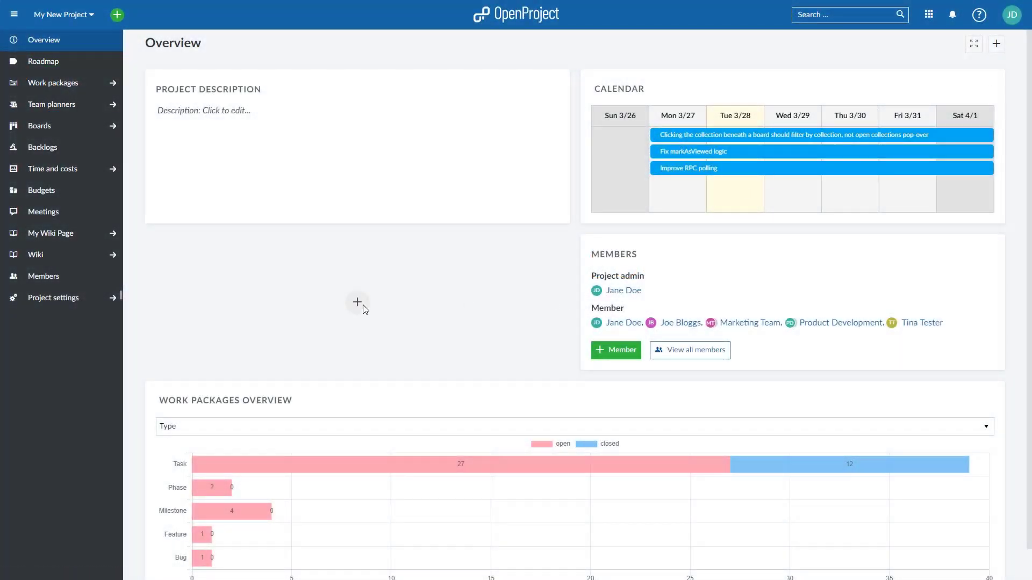
Add a Work packages graph widget to the empty slot on the Overview page
click(363, 304)
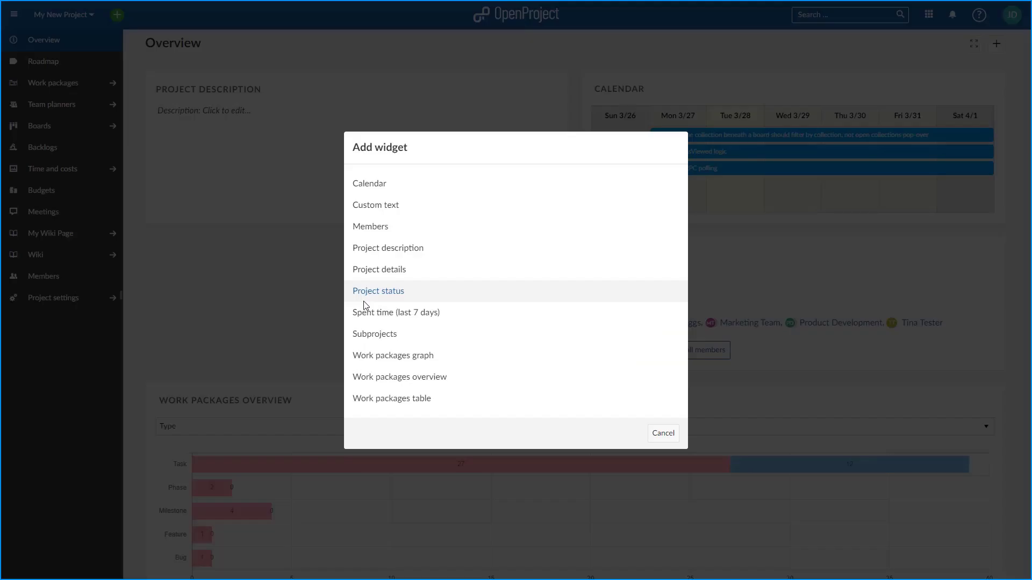
click(411, 360)
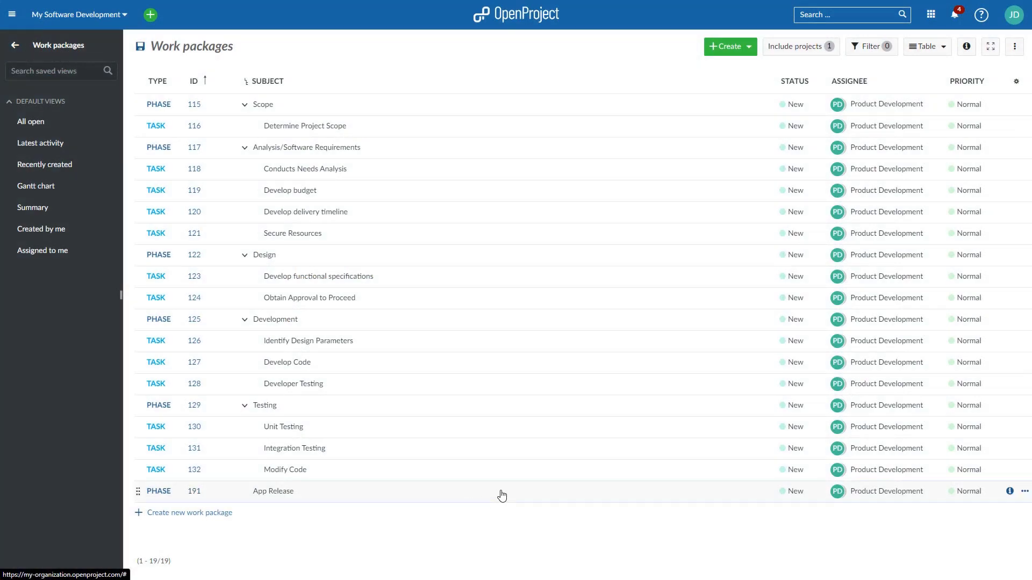
Open the App Release work package and apply the Marketing Review custom action
double_click(502, 495)
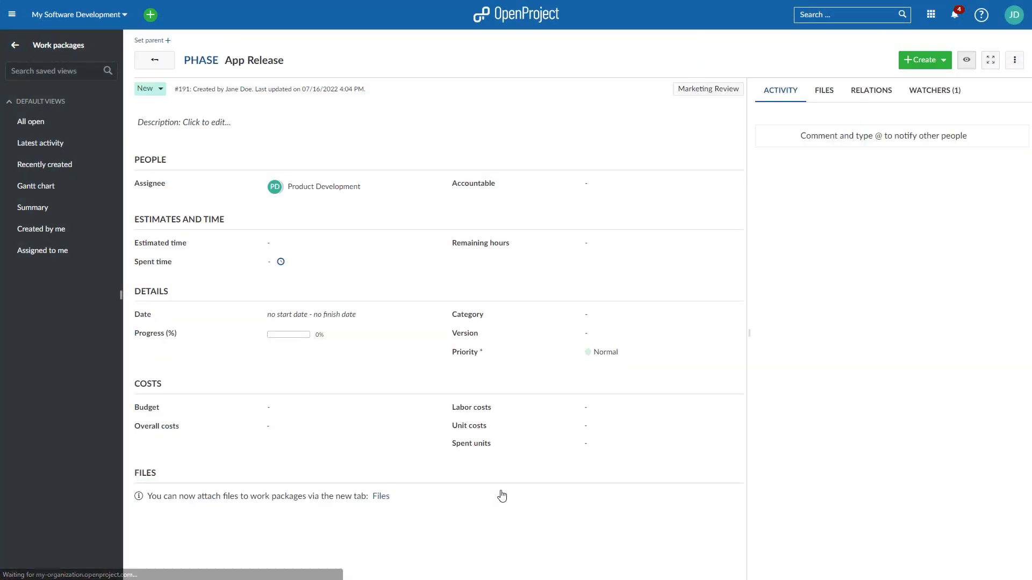
click(713, 95)
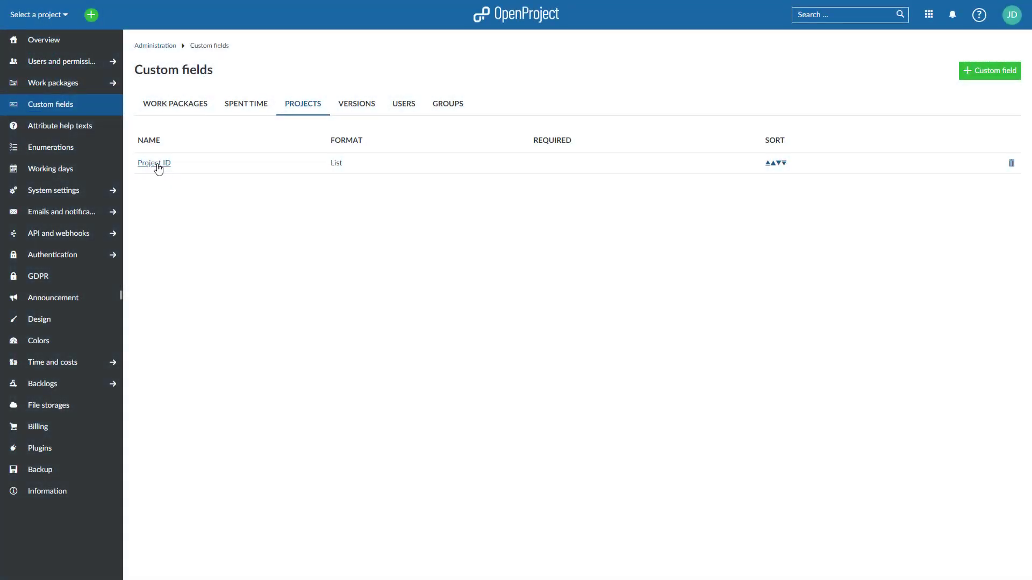
Open the Project ID project custom field, then view the project's settings
click(156, 165)
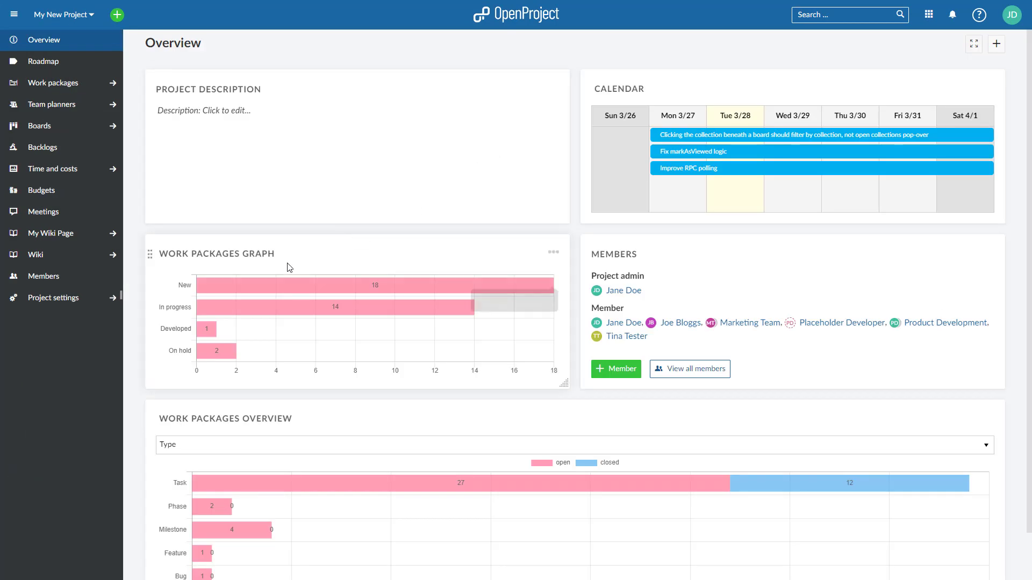
click(33, 298)
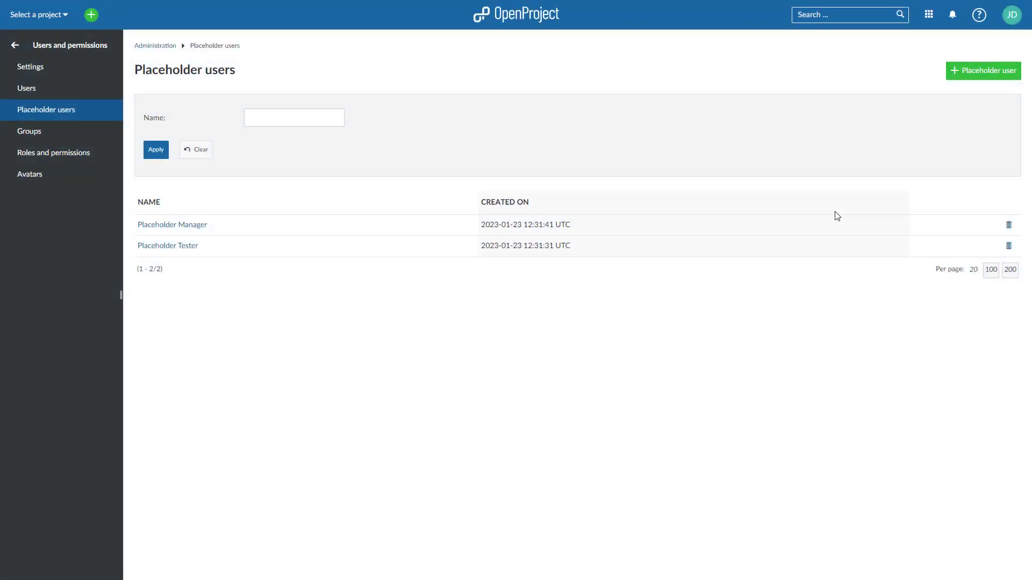
Create the placeholder user 'Placeholder Developer', then begin adding a new project member
click(975, 78)
click(359, 112)
text(Placeholder Developer)
click(155, 141)
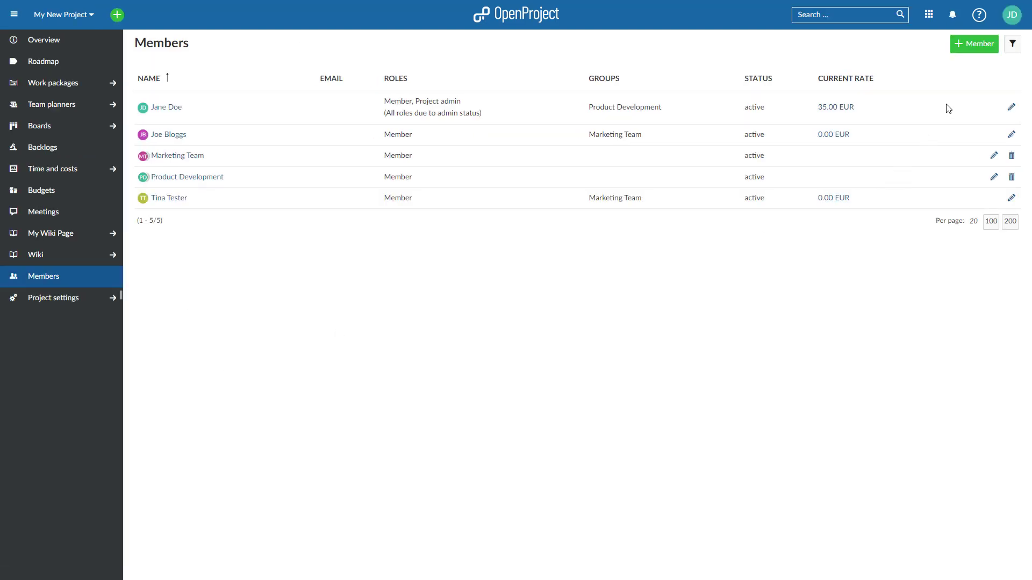
click(974, 44)
click(400, 96)
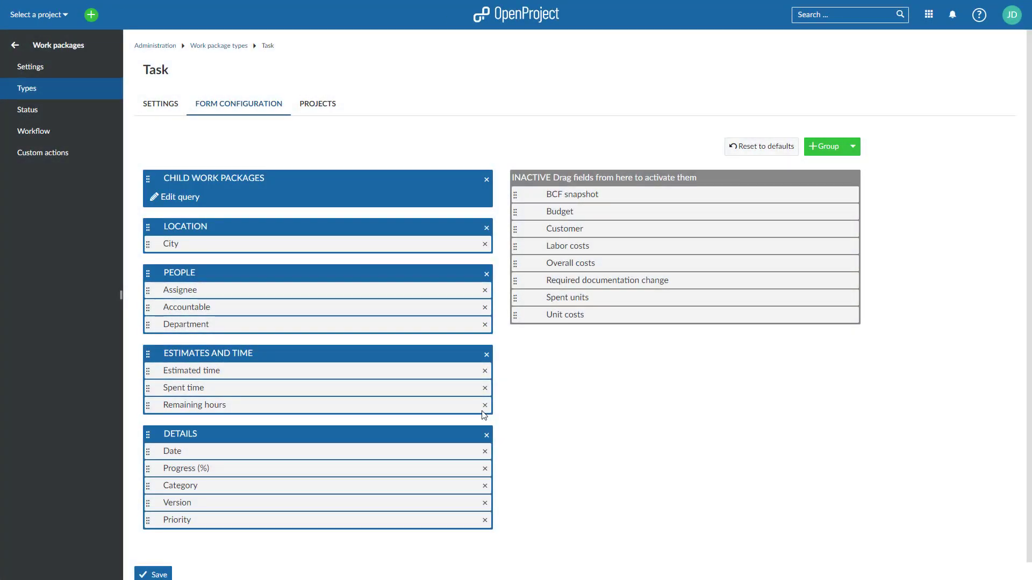
Move Child work packages below Details in the Task form, save, and check My Future Task
click(205, 272)
drag(148, 179, 146, 503)
click(156, 570)
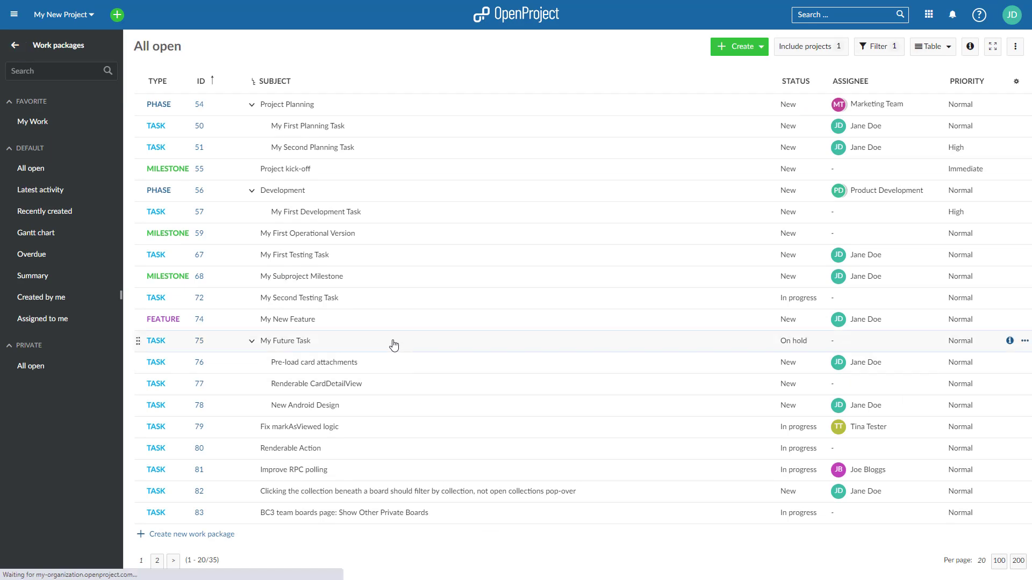
double_click(394, 344)
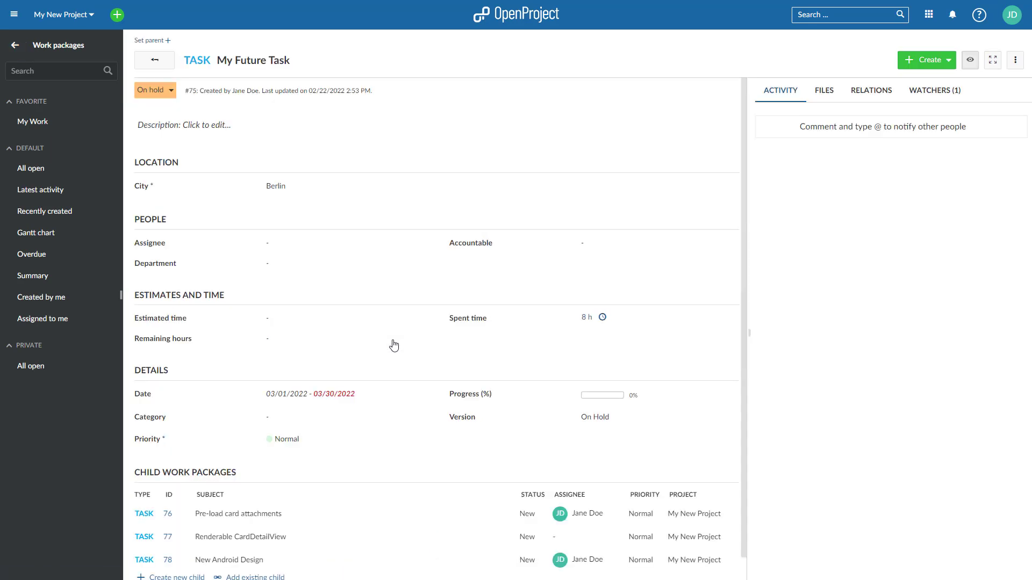
scroll(400, 410, down, 1)
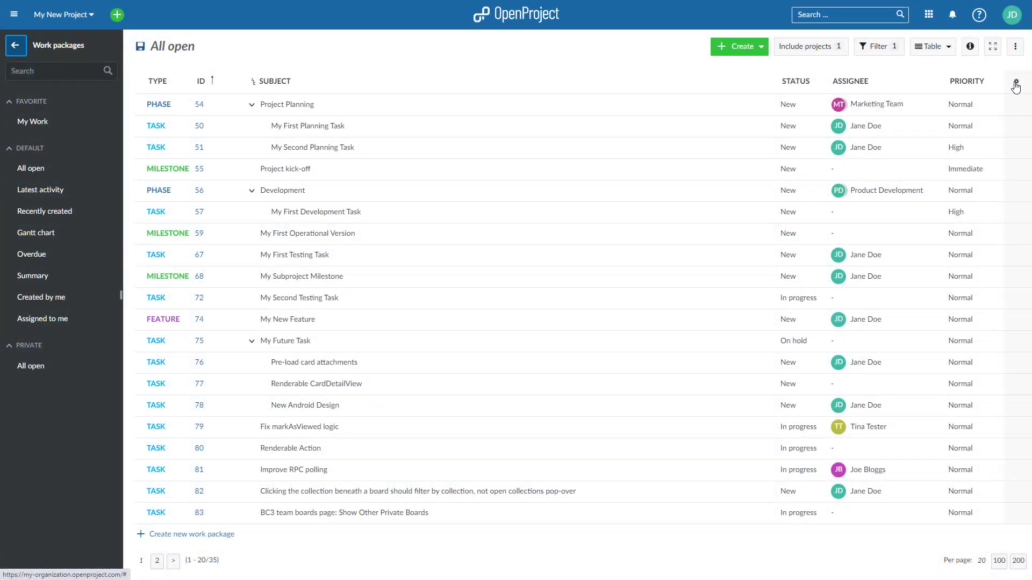
Add a Blocked by relations column to the All open table and expand blockers of tasks 78 and 81
click(1015, 84)
click(550, 267)
scroll(405, 366, down, 10)
scroll(385, 366, down, 5)
click(365, 376)
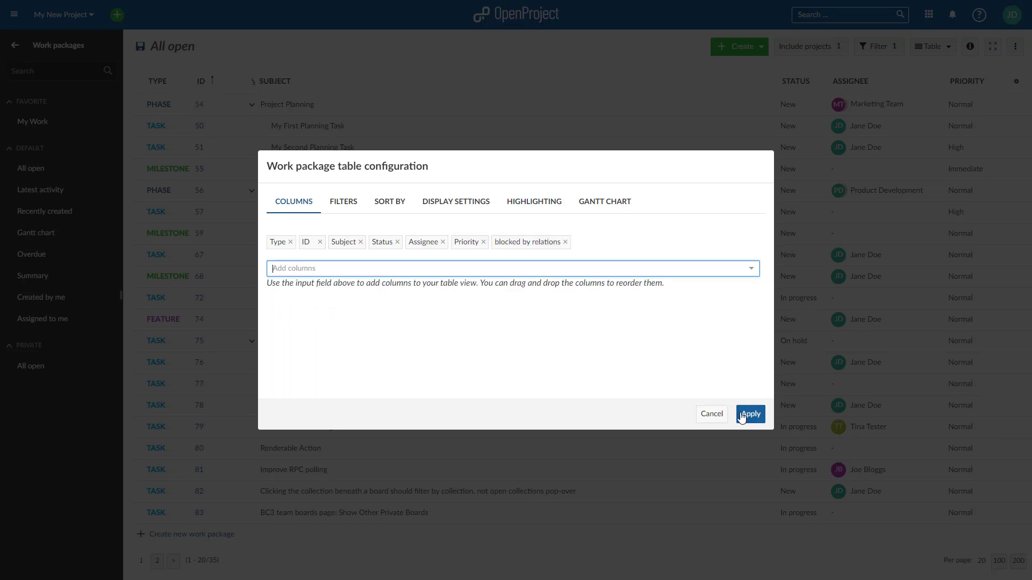
click(750, 414)
click(962, 406)
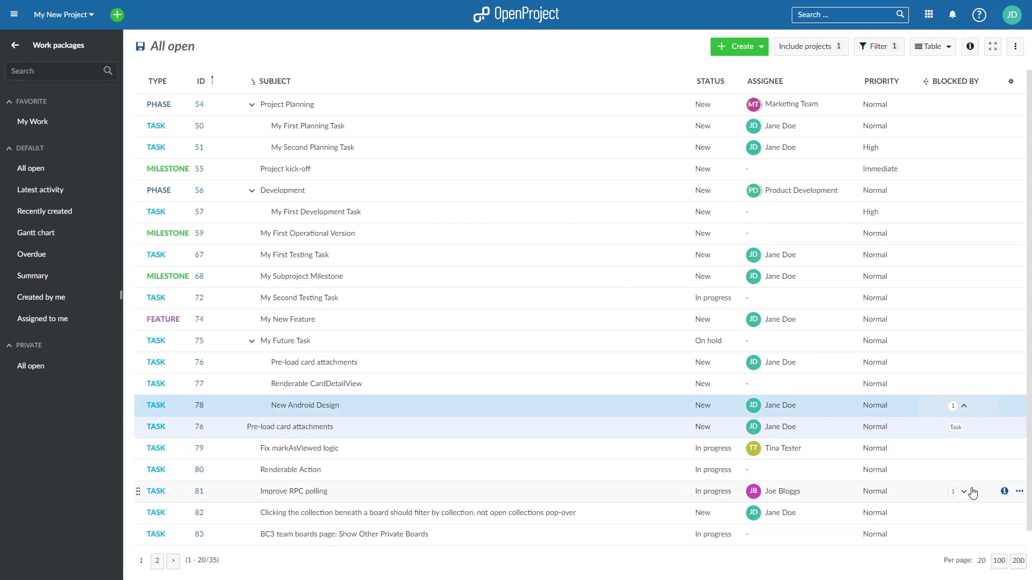
click(963, 492)
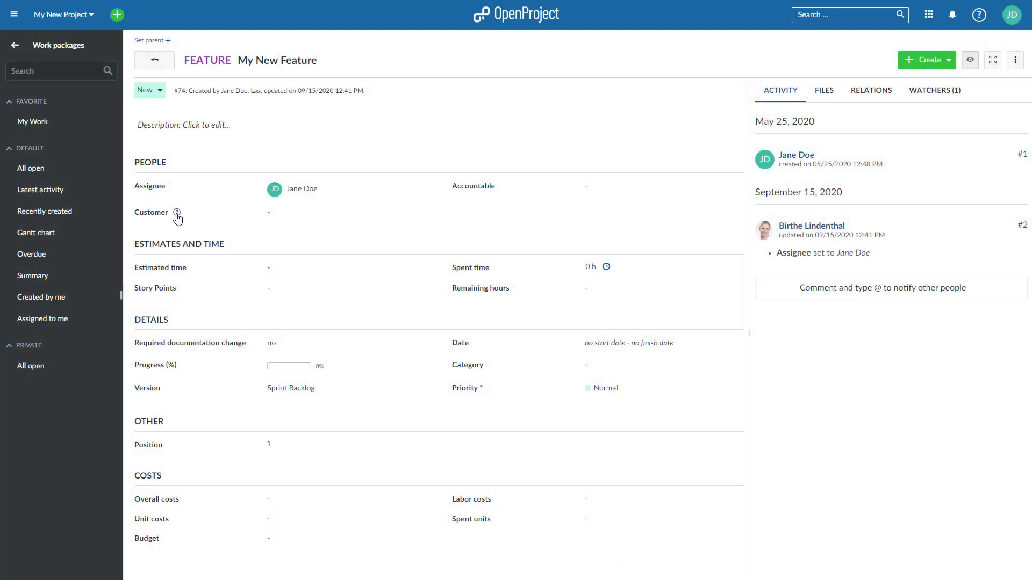
View the Customer help text 'Please choose 1 or several customers.' and close it
click(178, 214)
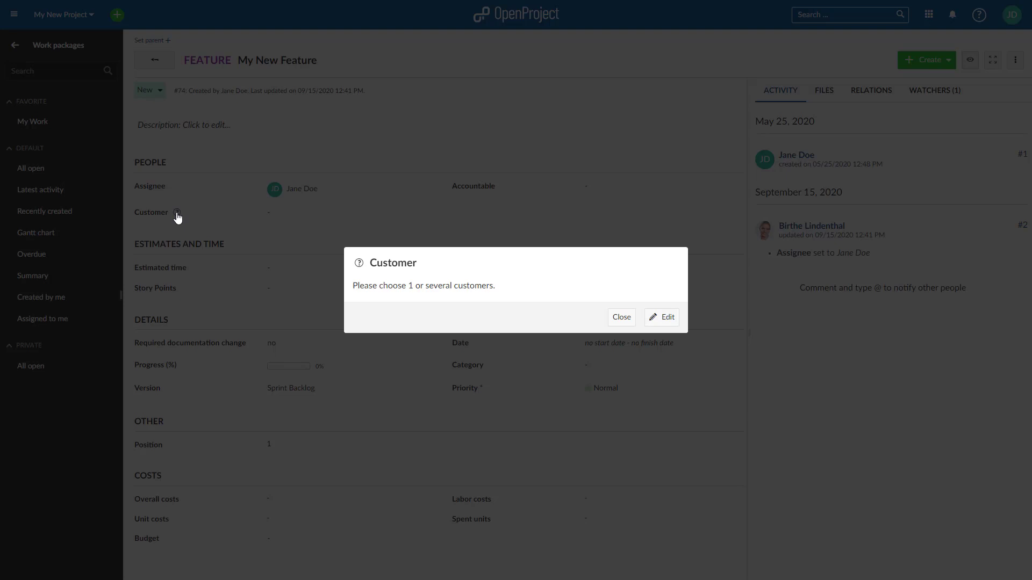
click(625, 318)
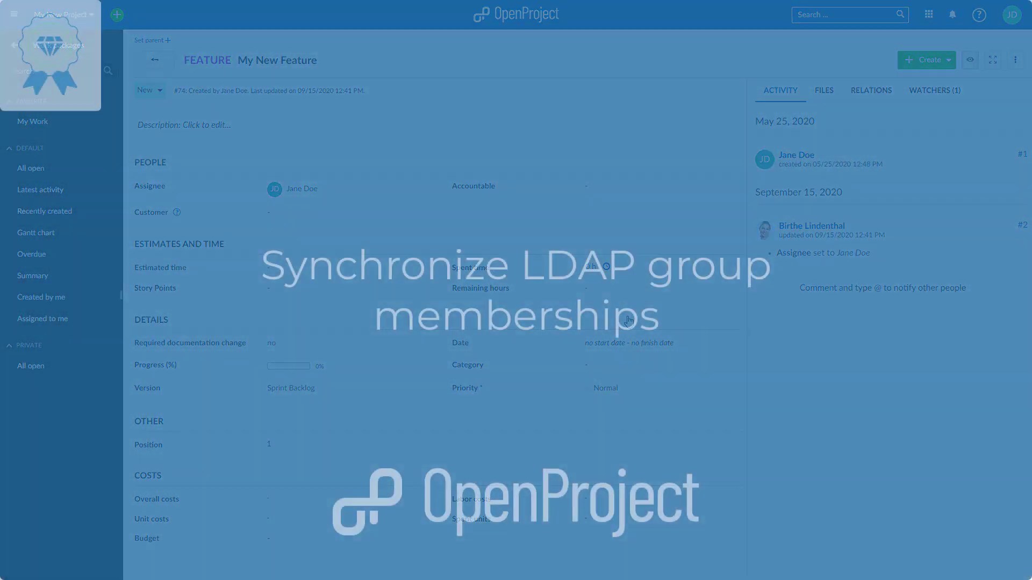